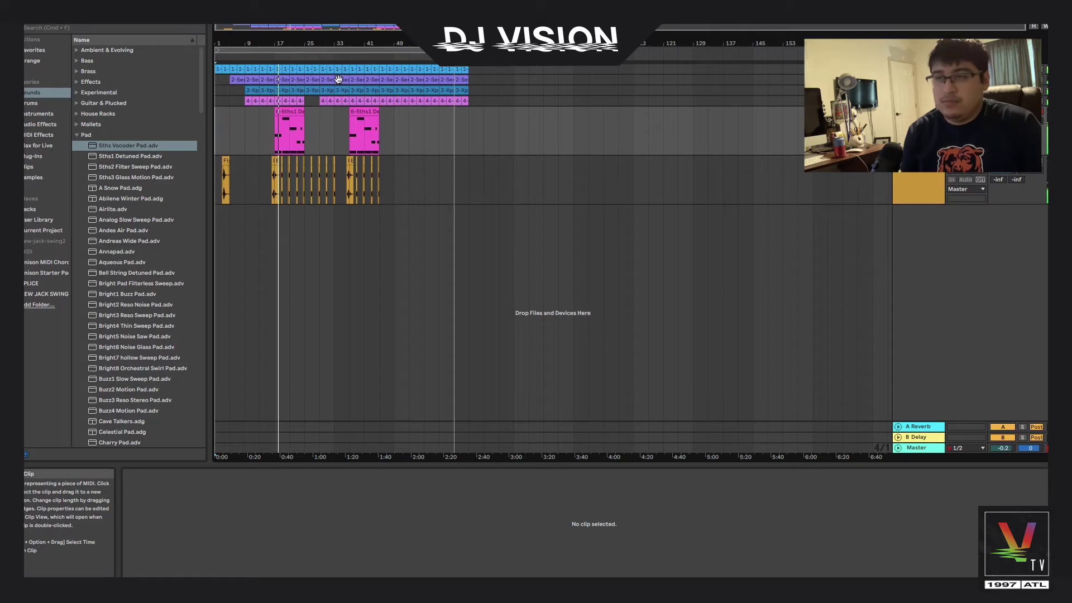
Extend the arrangement loop's end point to where the last clips of the upper four tracks finish.
{"action": "left_click", "coordinate": [289, 110]}
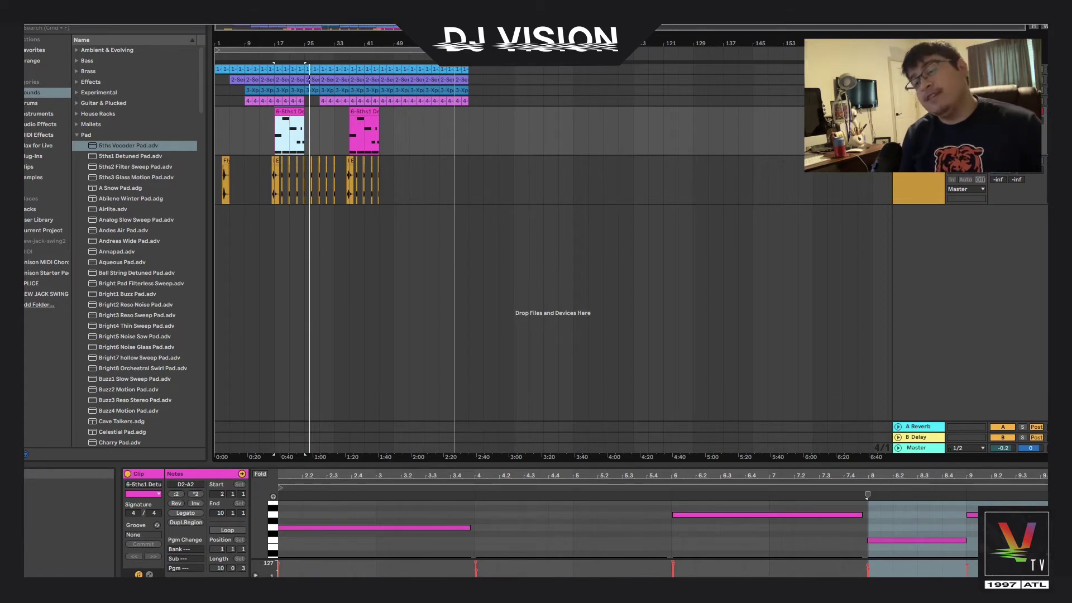
{"action": "left_click", "coordinate": [450, 52]}
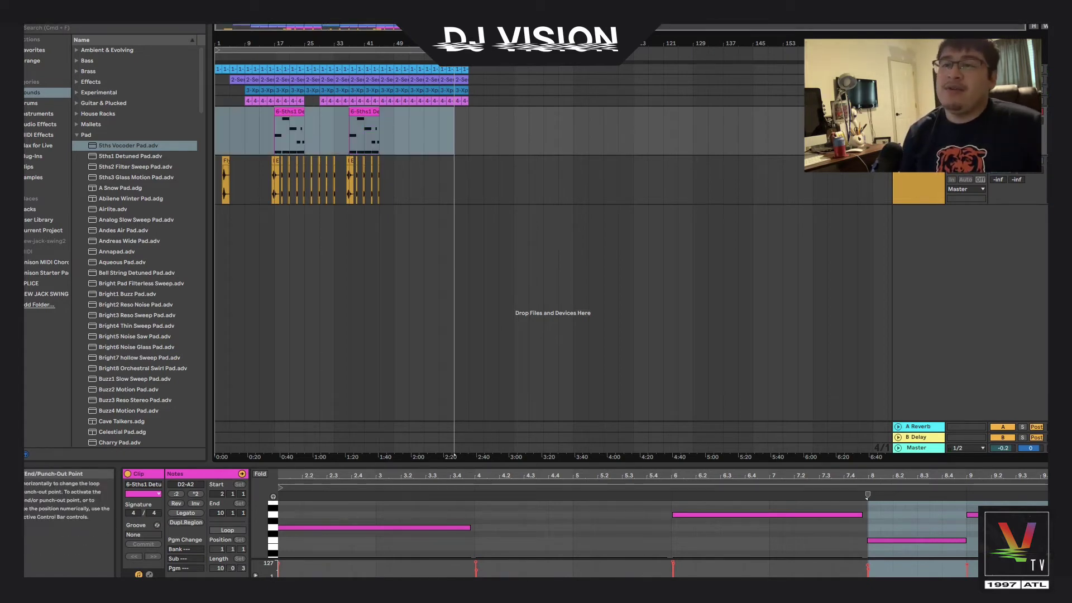
{"action": "left_click_drag", "start_coordinate": [454, 51], "coordinate": [469, 52]}
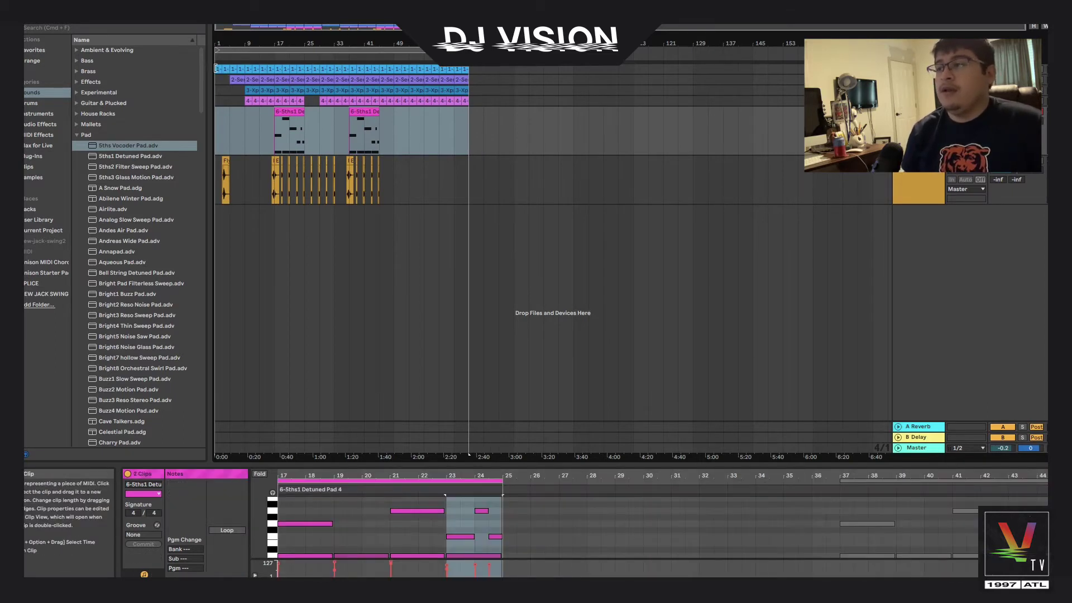
Play the bass clips on the first track and inspect the patch loaded in its Xpand!2 instrument.
{"action": "left_click", "coordinate": [246, 69]}
{"action": "key", "text": "space"}
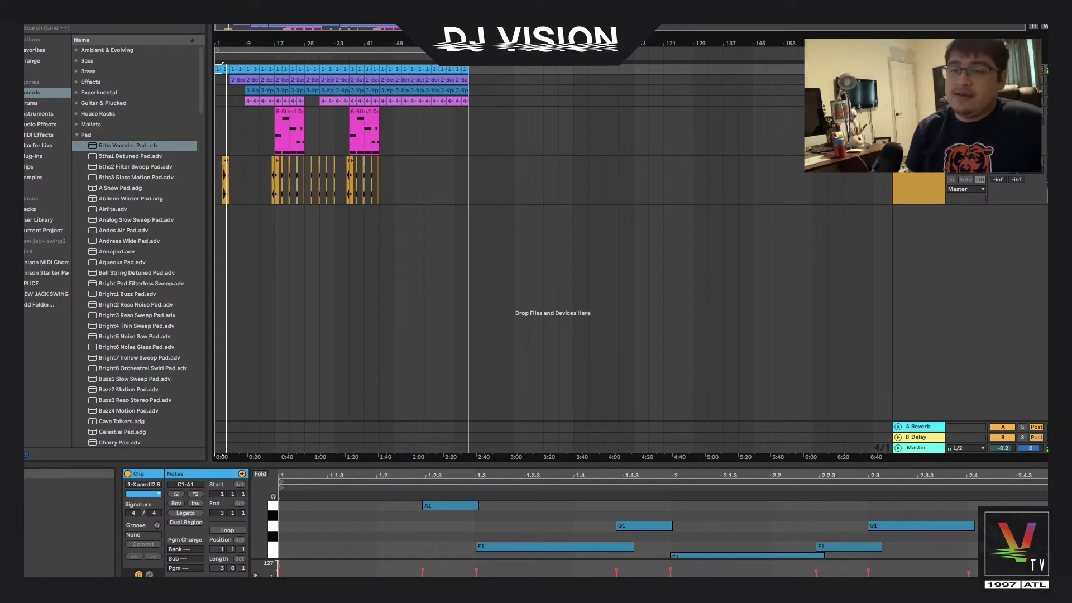
{"action": "key", "text": "shift+Tab"}
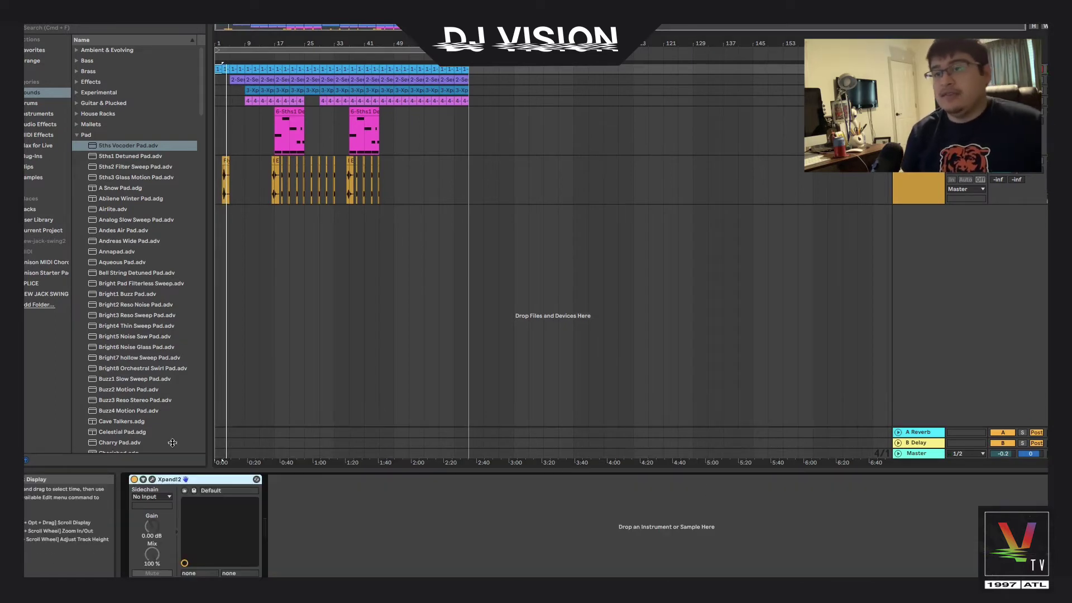
{"action": "left_click", "coordinate": [151, 479]}
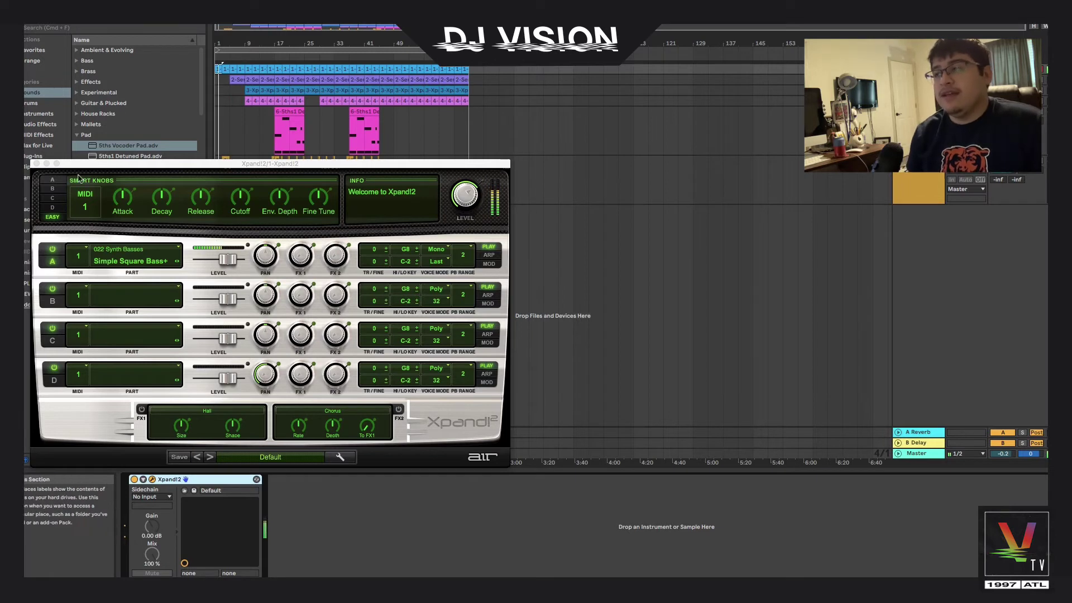
{"action": "left_click", "coordinate": [37, 163]}
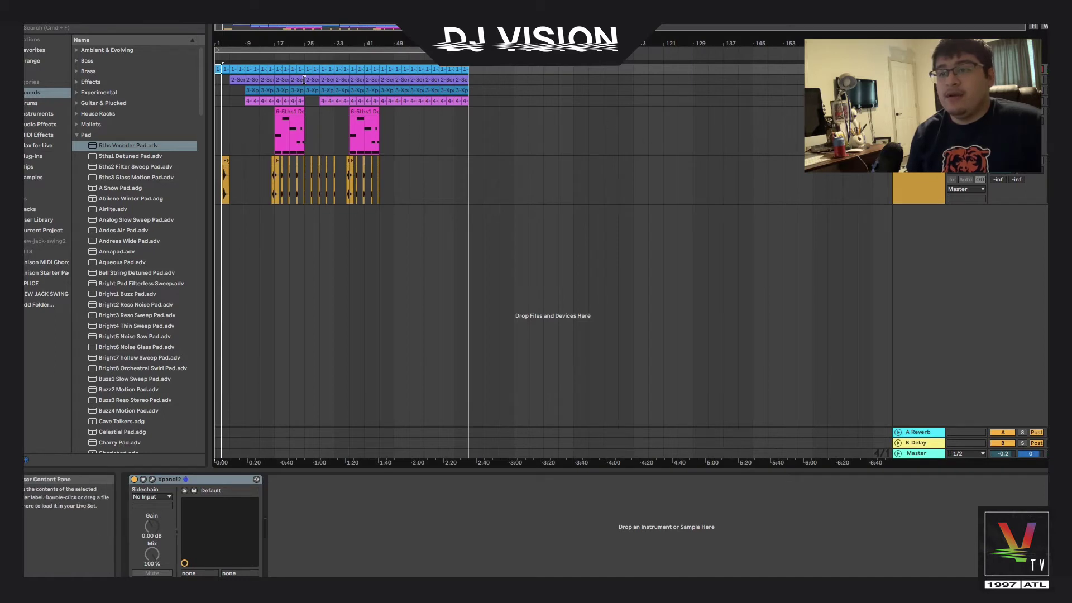
Audition the second track's Serum part, viewing its MIDI notes and the patch in the Serum editor.
{"action": "left_click", "coordinate": [338, 78]}
{"action": "key", "text": "space"}
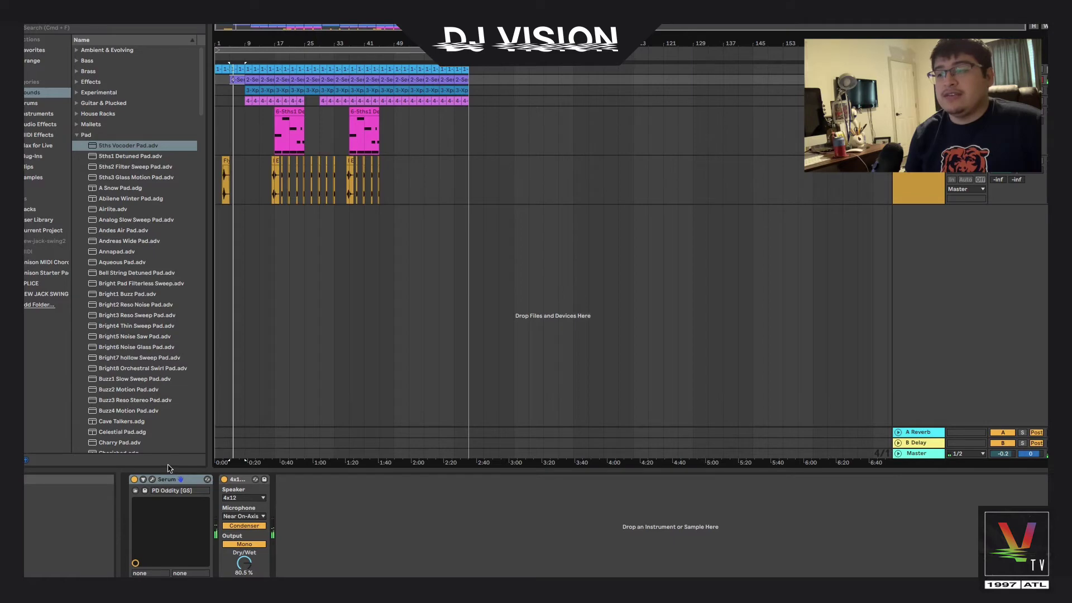
{"action": "key", "text": "F11"}
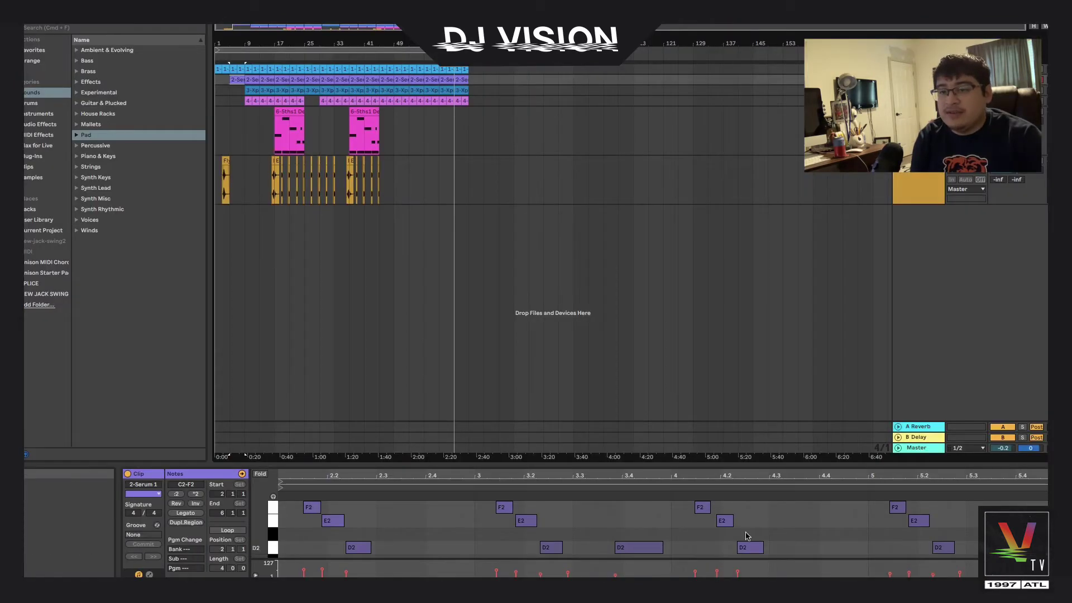
{"action": "key", "text": "shift+Tab"}
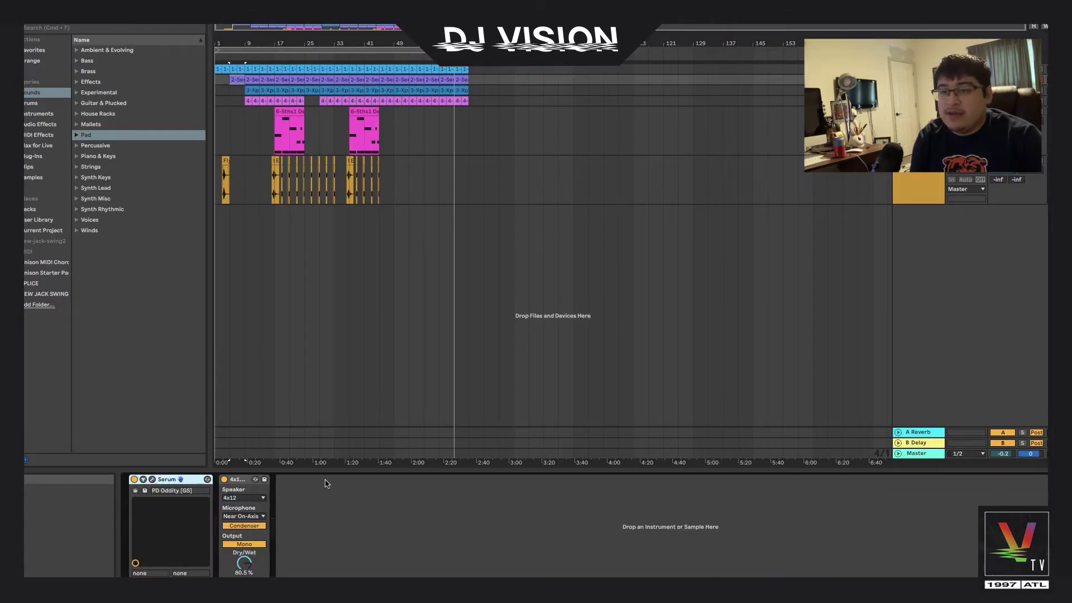
{"action": "left_click", "coordinate": [152, 480]}
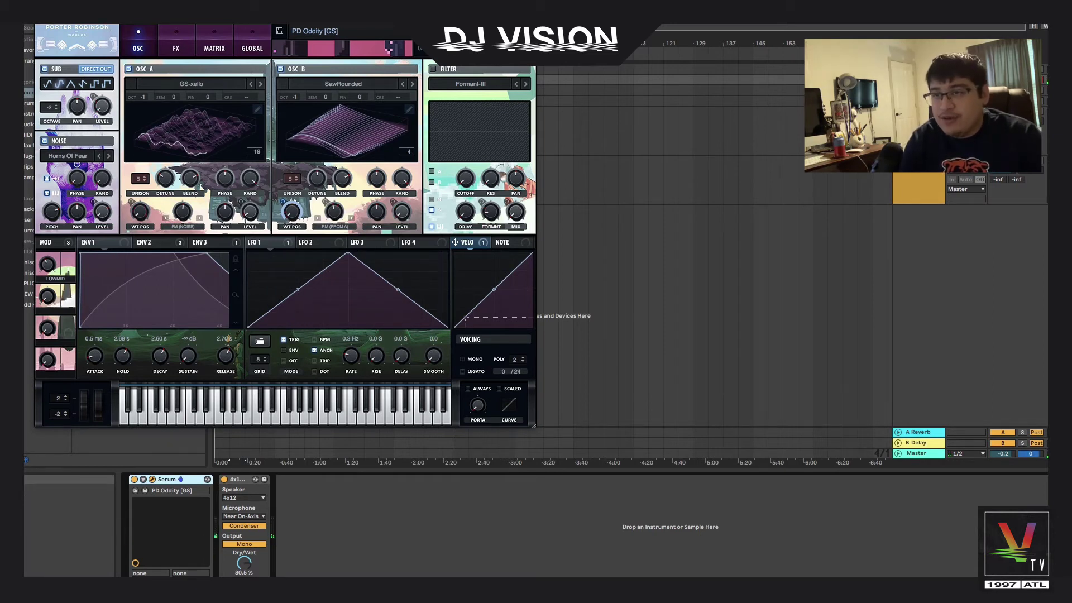
{"action": "key", "text": "super+alt+p"}
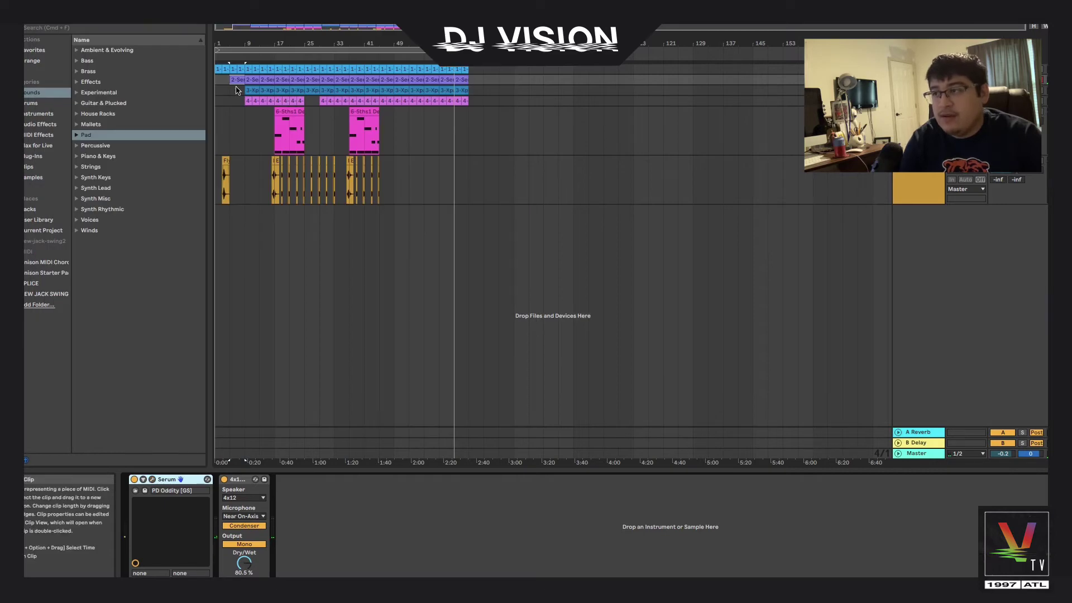
{"action": "key", "text": "space"}
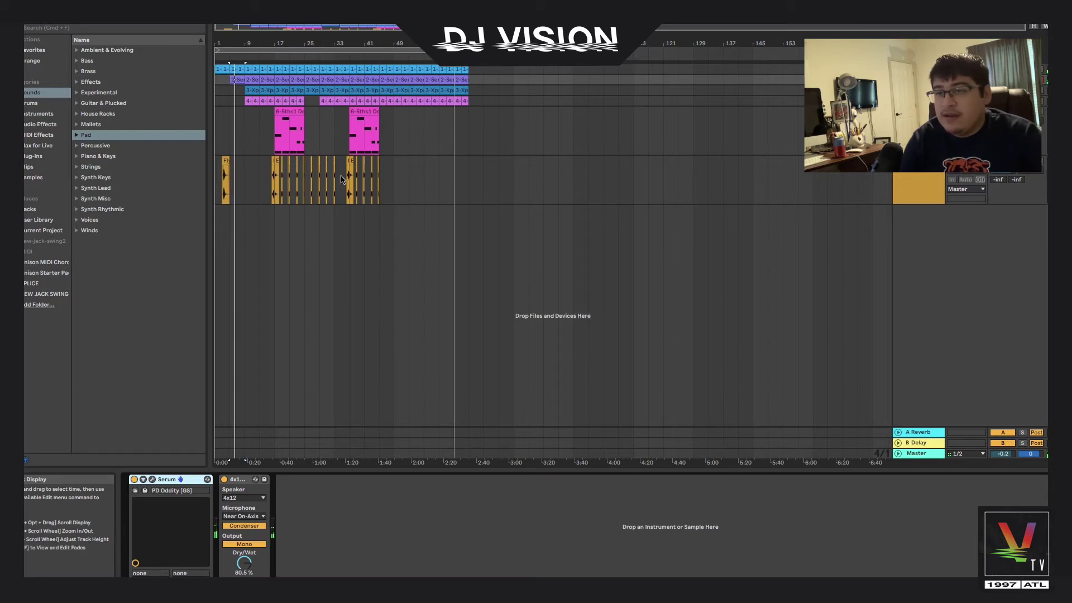
View the audio track's Reverb and examine the third track's Xpand!2 instrument and its loaded loop patch.
{"action": "left_click", "coordinate": [689, 179]}
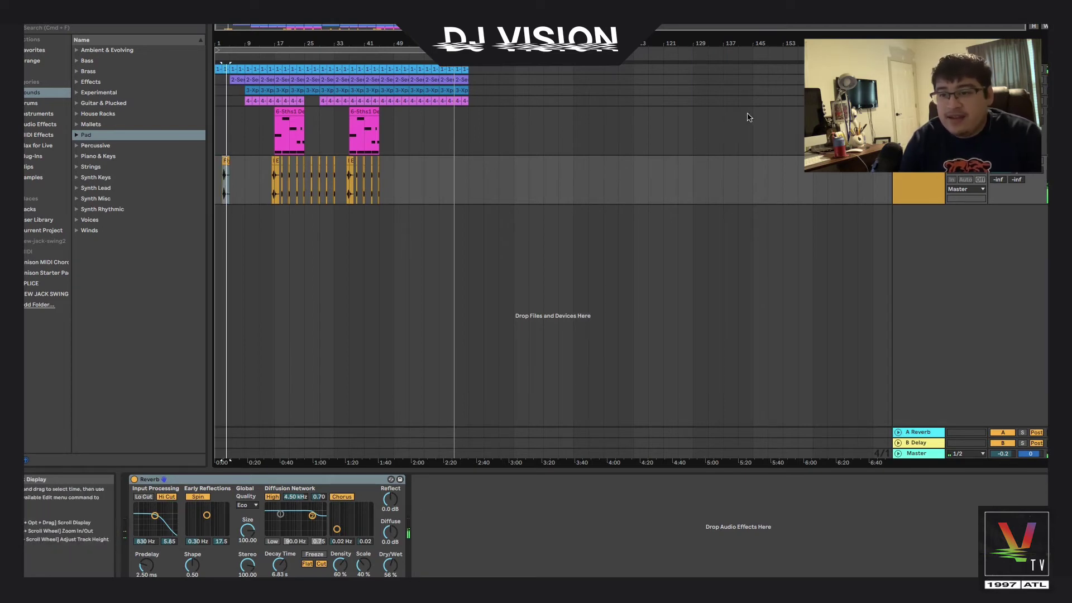
{"action": "left_click", "coordinate": [252, 91]}
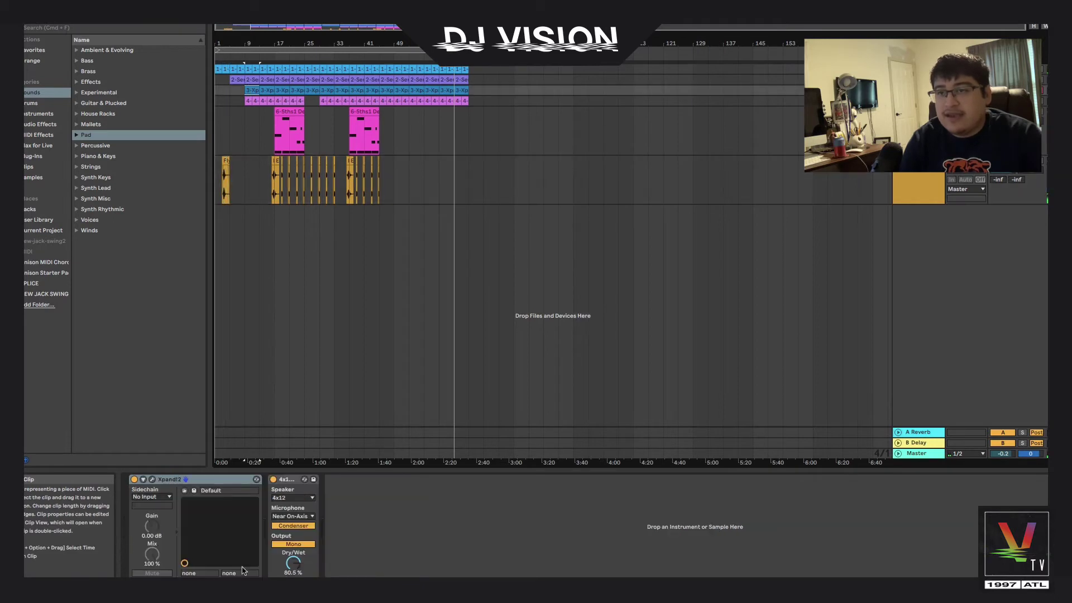
{"action": "left_click", "coordinate": [152, 480]}
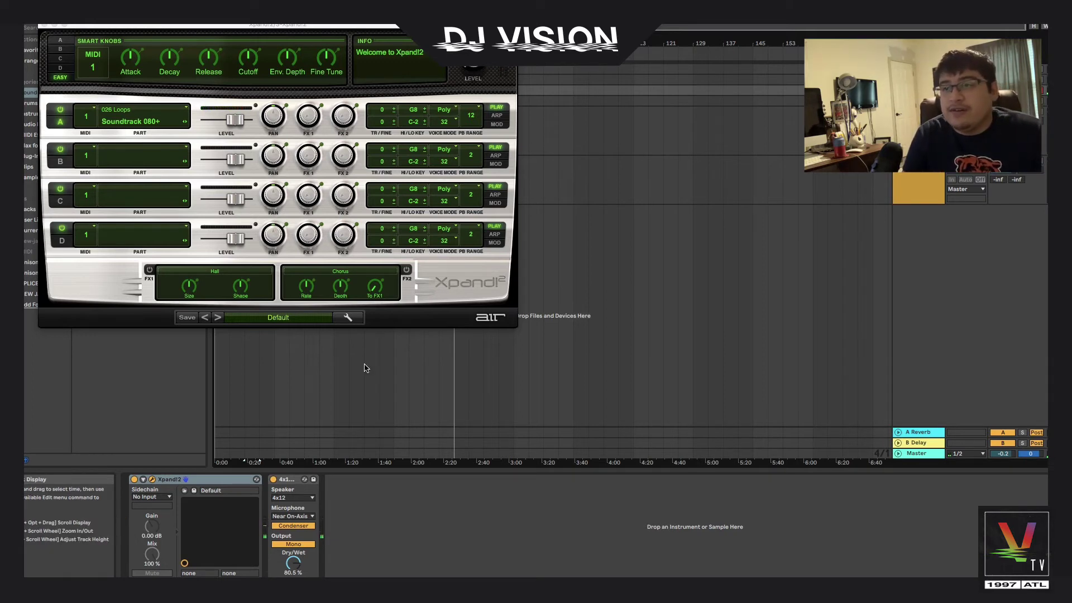
{"action": "left_click", "coordinate": [41, 25]}
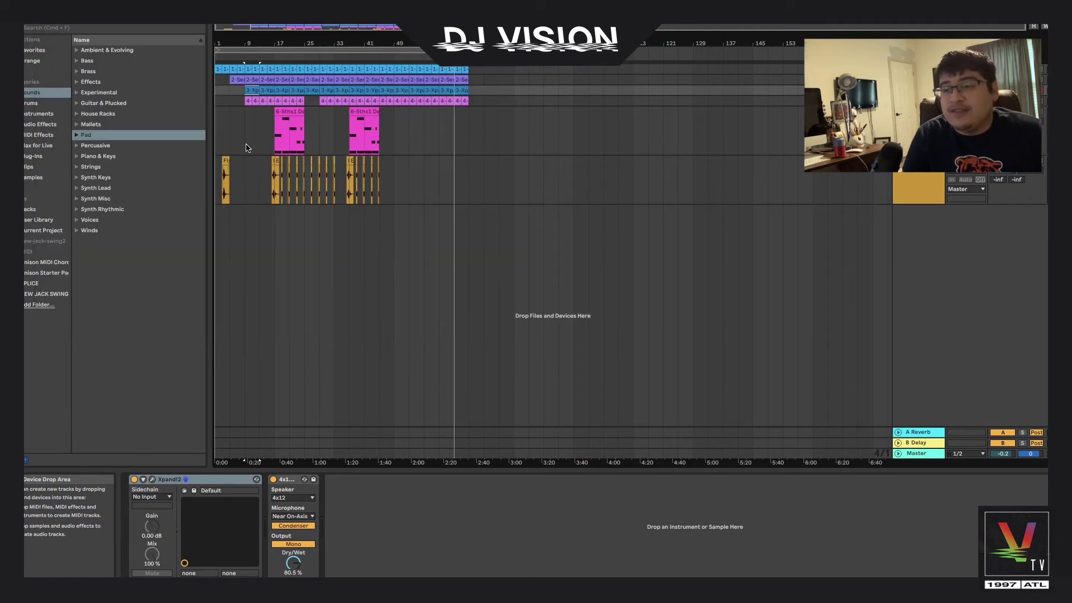
Examine the fourth track's Kontakt Hybrid Keys instrument, including its sound layers and macro controls.
{"action": "left_click", "coordinate": [250, 101]}
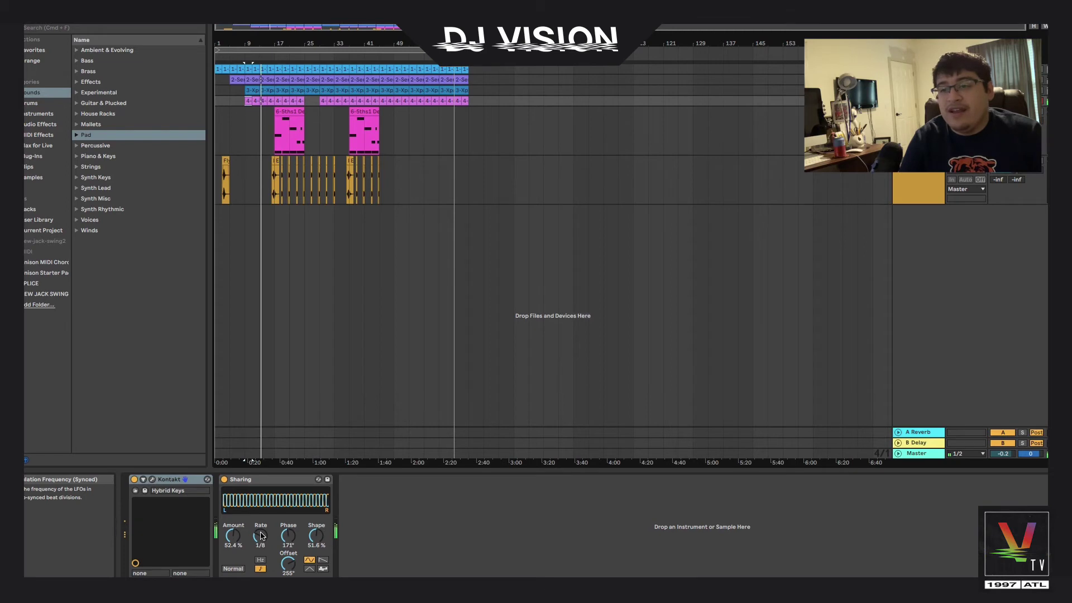
{"action": "left_click", "coordinate": [153, 481]}
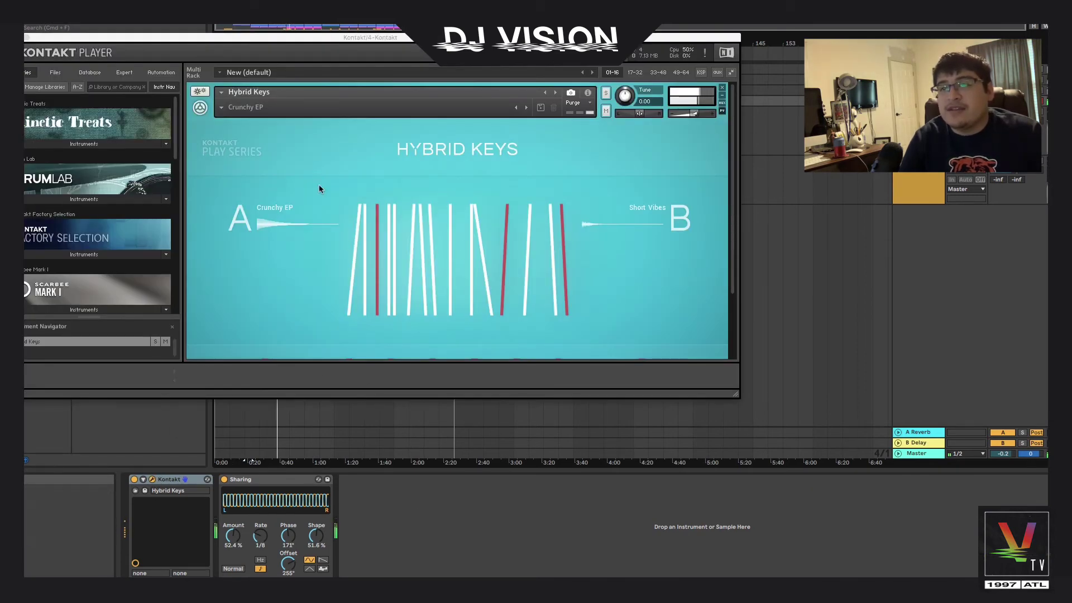
{"action": "scroll", "coordinate": [240, 296], "scroll_direction": "down", "scroll_amount": 4}
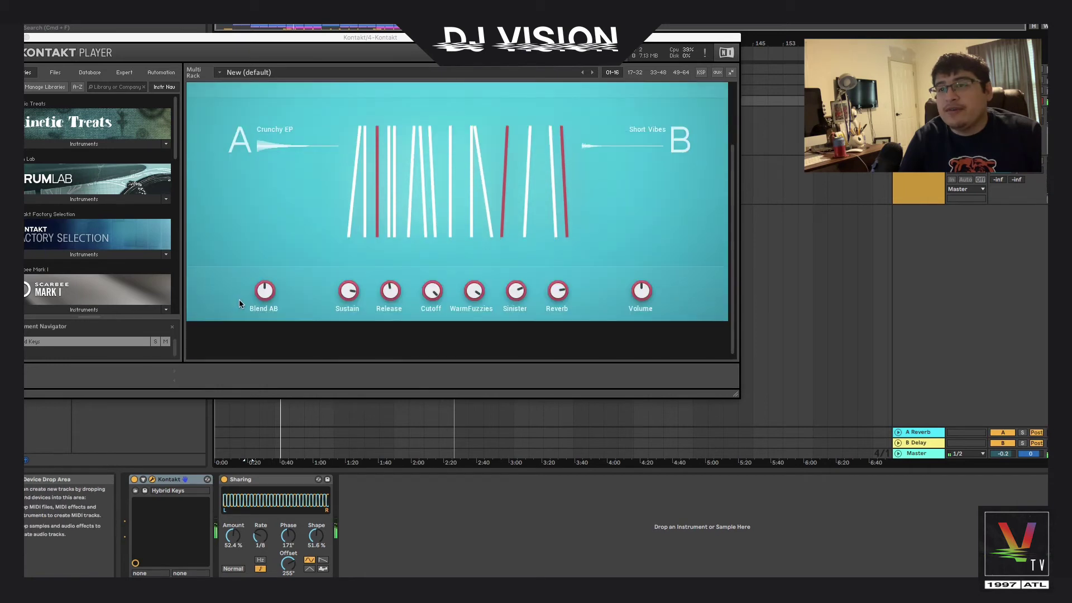
{"action": "scroll", "coordinate": [239, 300], "scroll_direction": "up", "scroll_amount": 4}
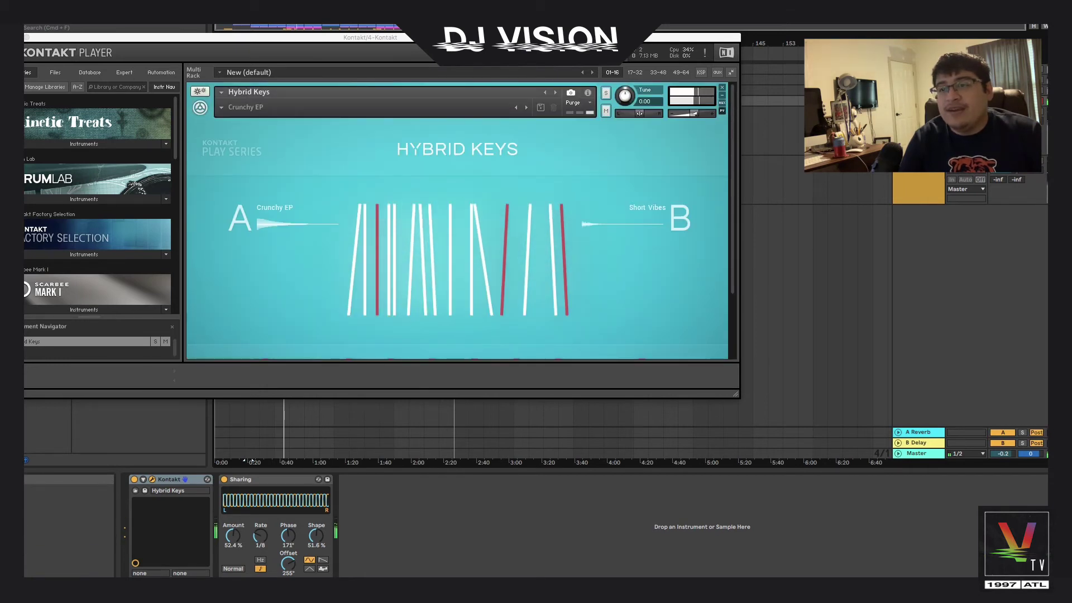
{"action": "key", "text": "super+alt+p"}
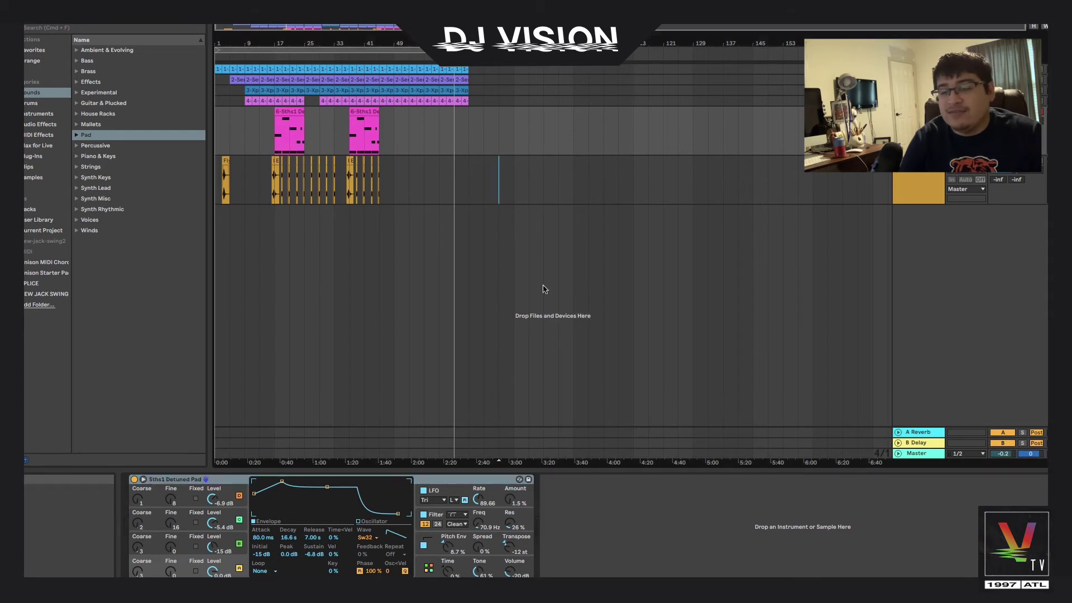
Play the first Sths1 Detuned Pad clip to audition the pad part.
{"action": "left_click_drag", "start_coordinate": [499, 180], "coordinate": [469, 179]}
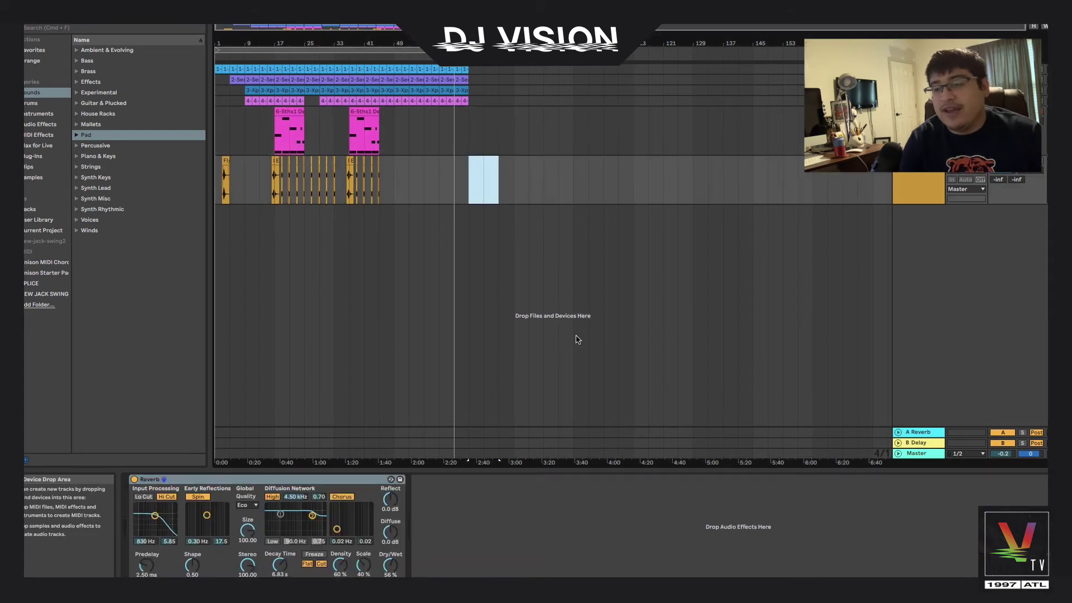
{"action": "left_click", "coordinate": [298, 112]}
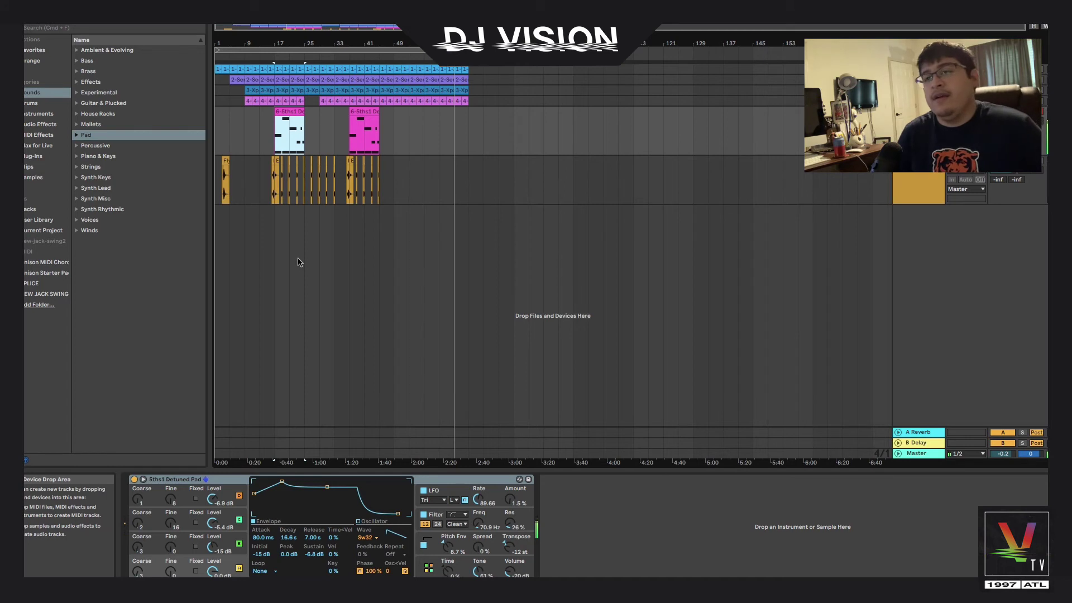
{"action": "key", "text": "space"}
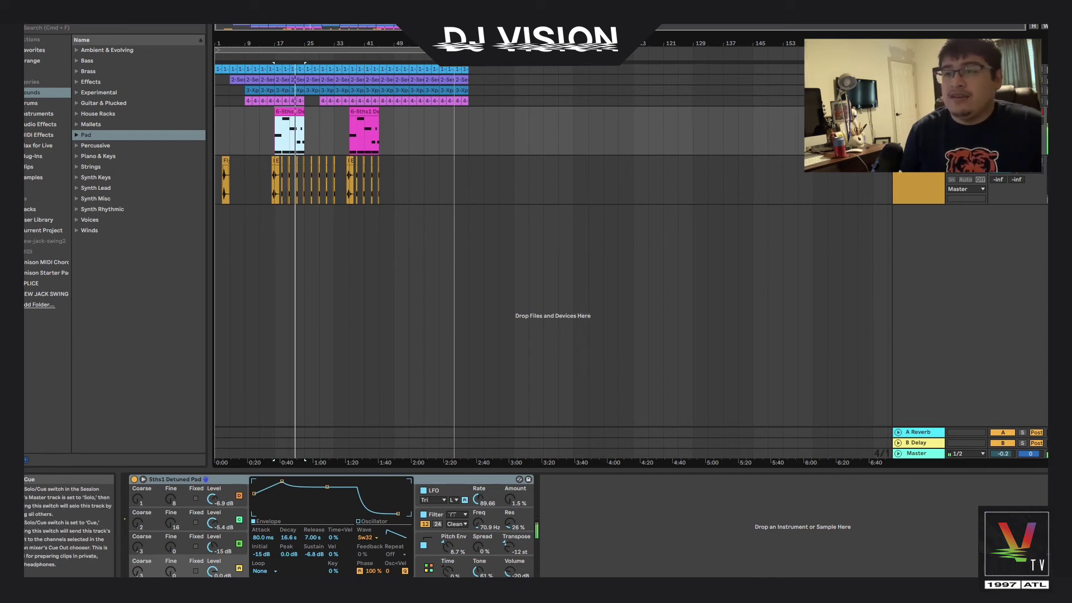
{"action": "key", "text": "0"}
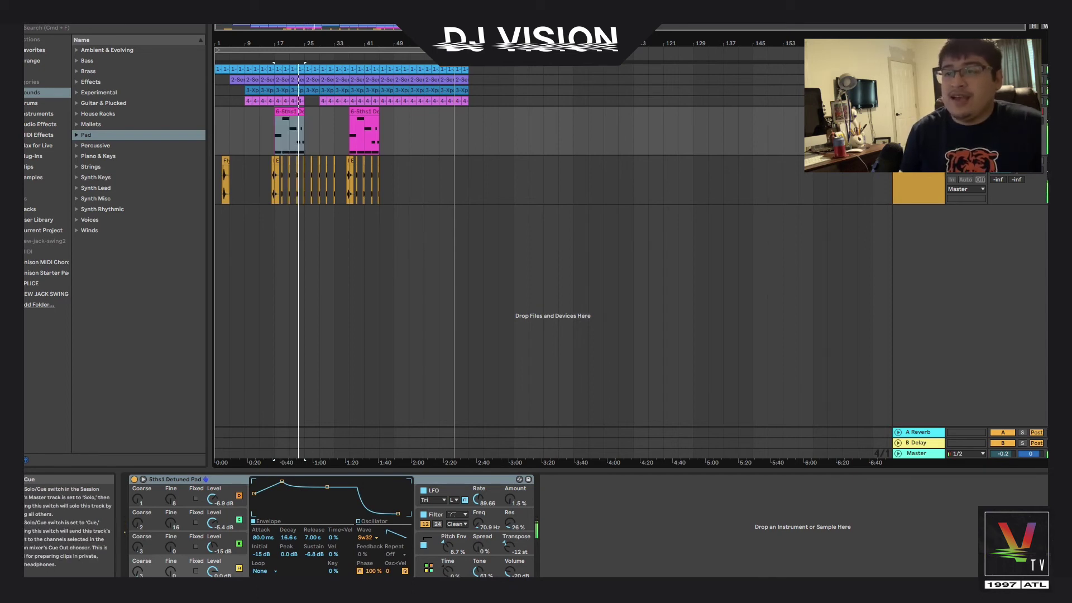
Audition the audio track's sample clips around bar 17.
{"action": "left_click", "coordinate": [285, 161]}
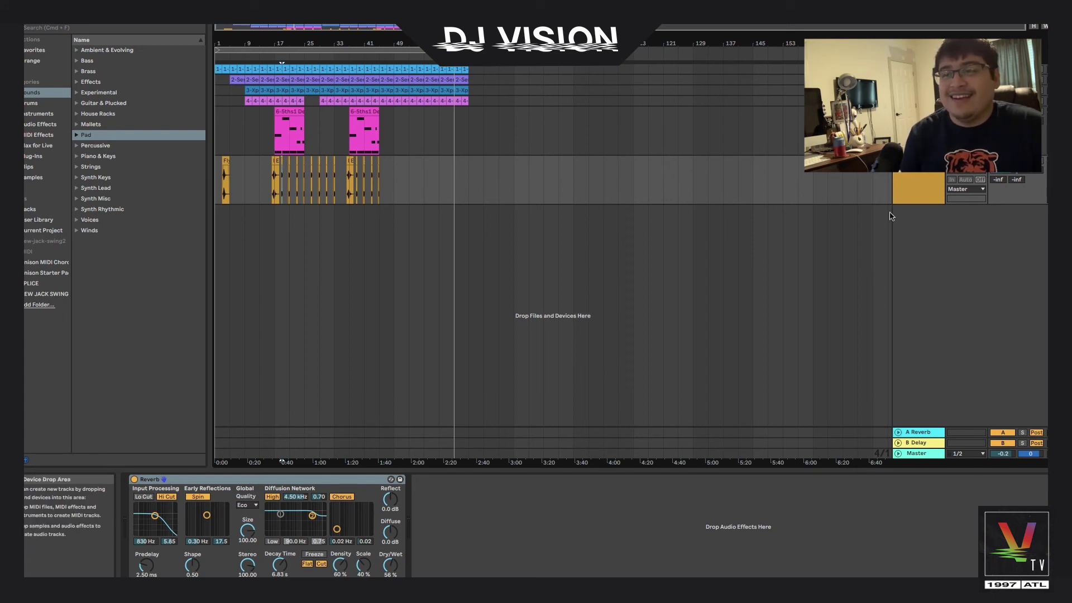
{"action": "key", "text": "space"}
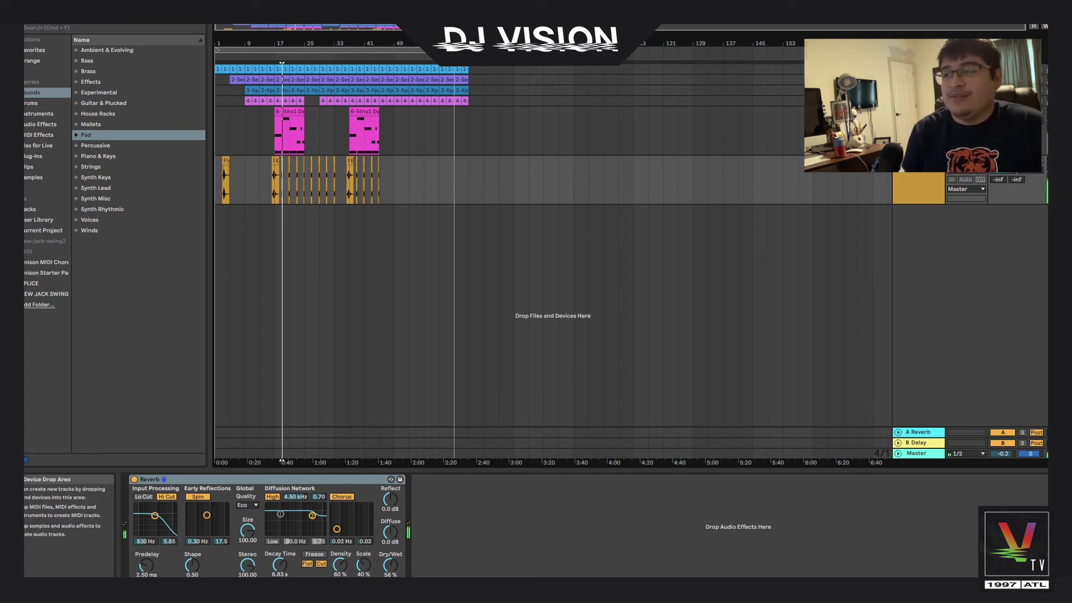
{"action": "left_click", "coordinate": [276, 179]}
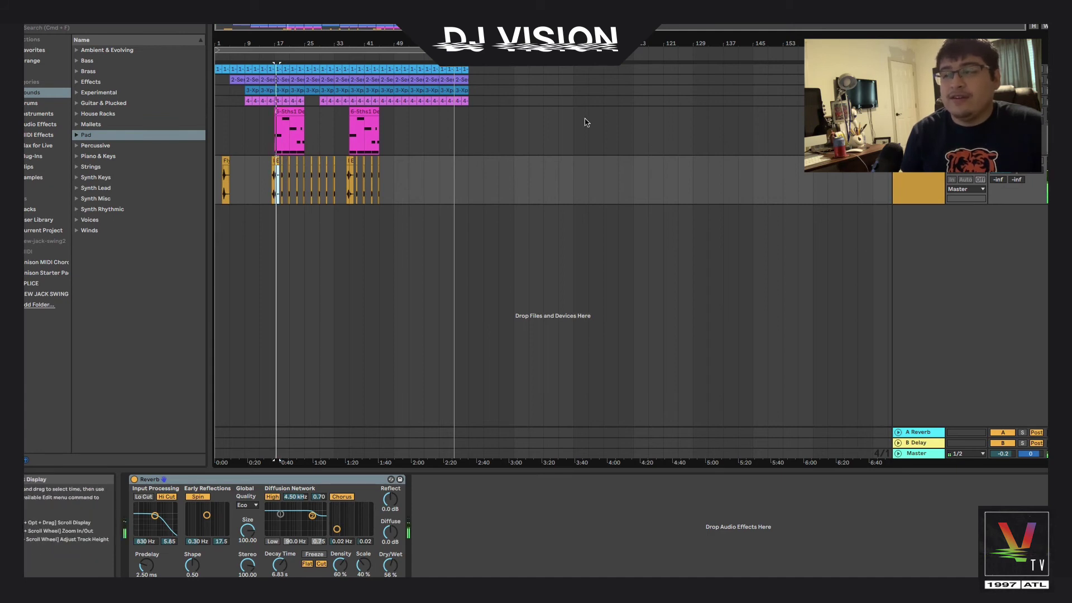
{"action": "left_click", "coordinate": [270, 158]}
{"action": "left_click", "coordinate": [271, 160]}
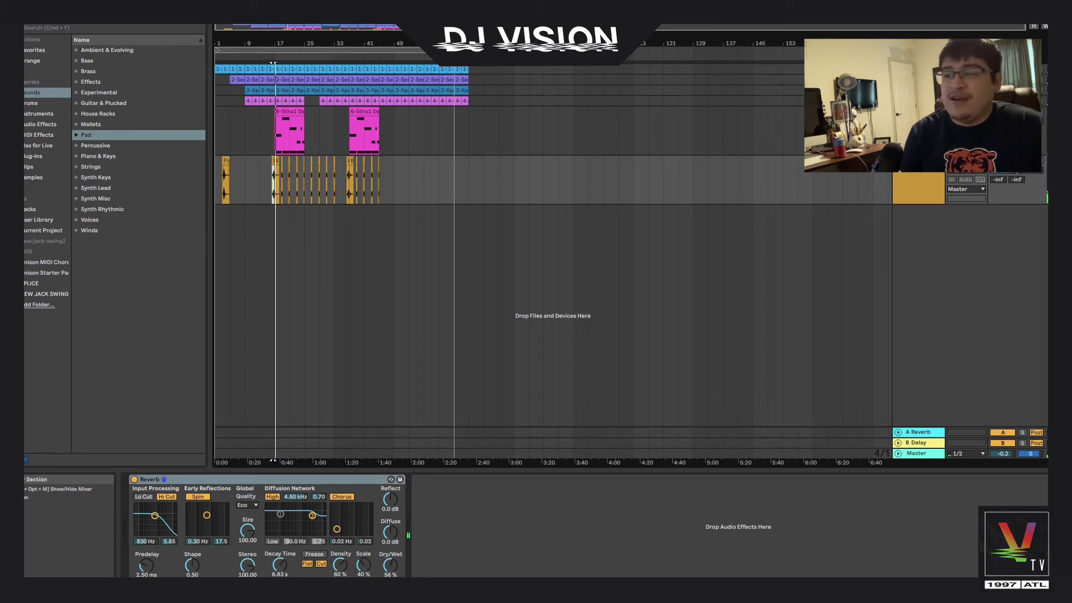
{"action": "left_click_drag", "start_coordinate": [368, 128], "coordinate": [320, 128]}
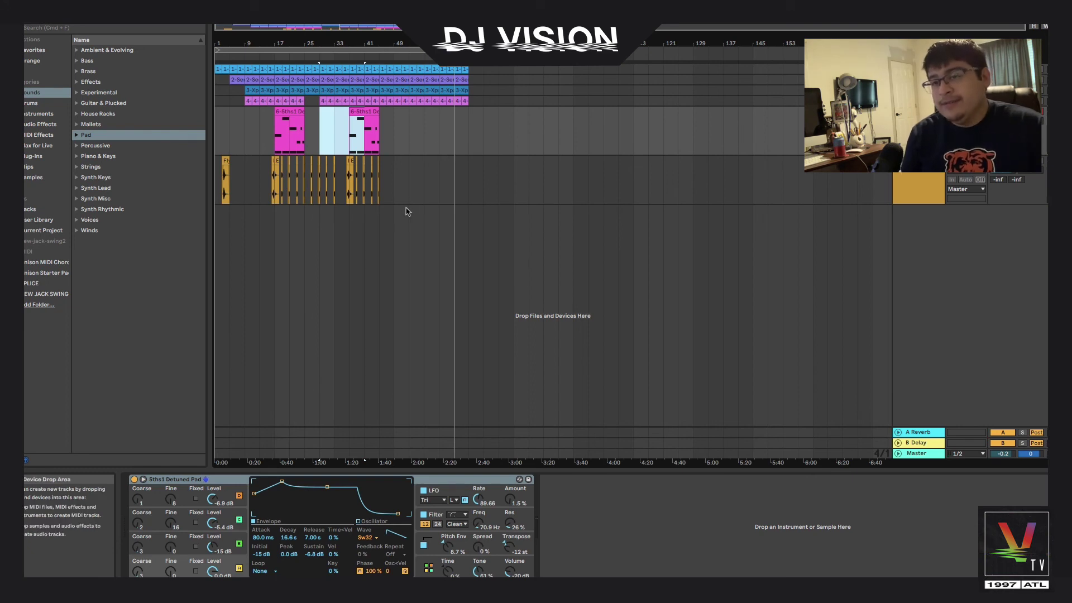
{"action": "left_click_drag", "start_coordinate": [484, 178], "coordinate": [425, 179]}
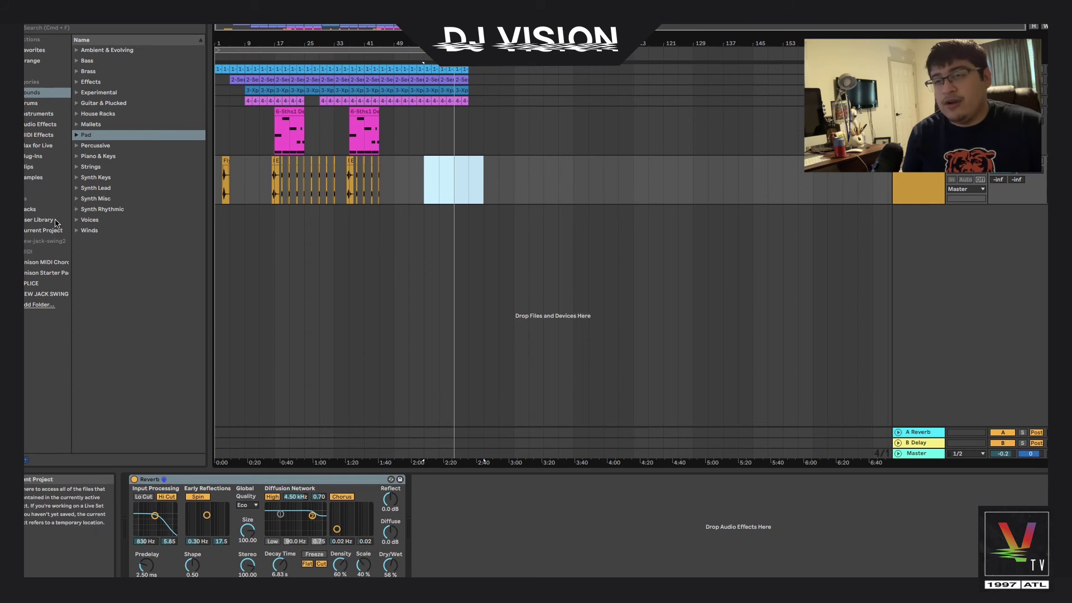
List the locally installed VST plug-ins in the browser.
{"action": "left_click", "coordinate": [52, 156]}
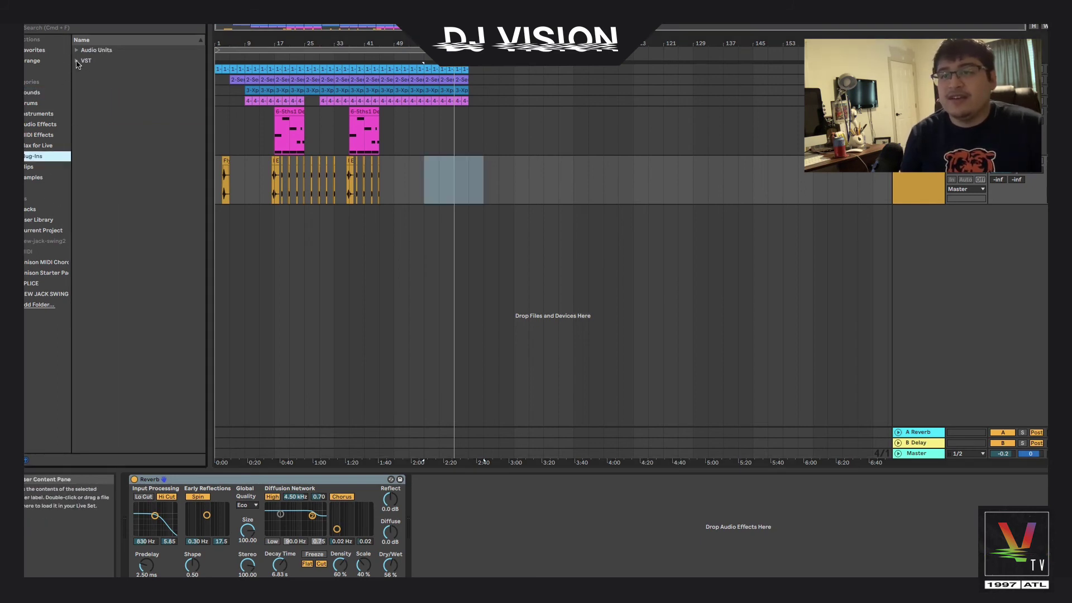
{"action": "left_click", "coordinate": [76, 61]}
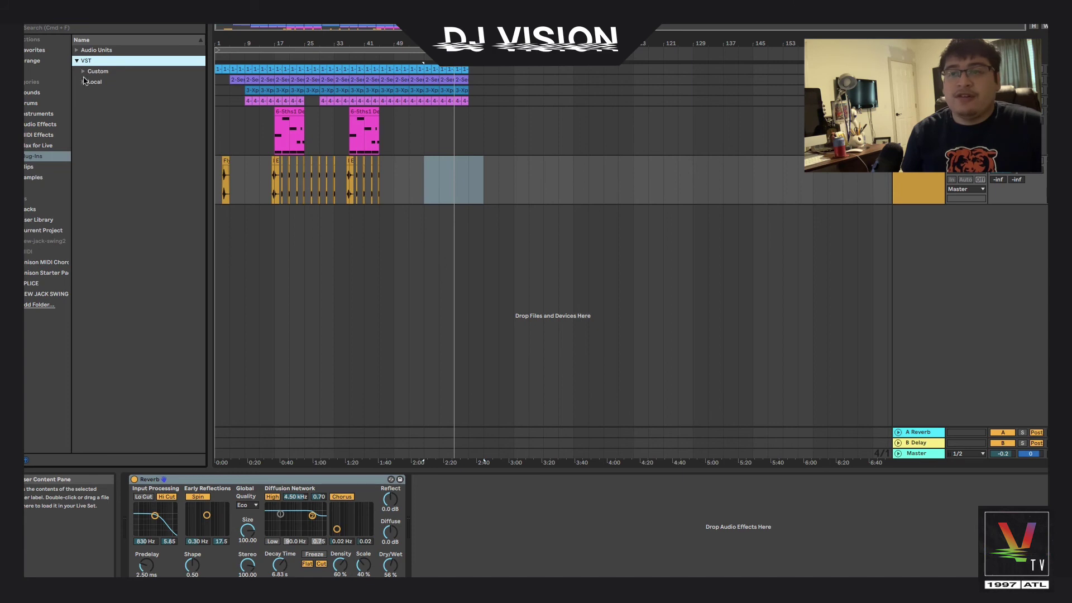
{"action": "left_click", "coordinate": [84, 82]}
{"action": "left_click", "coordinate": [230, 195]}
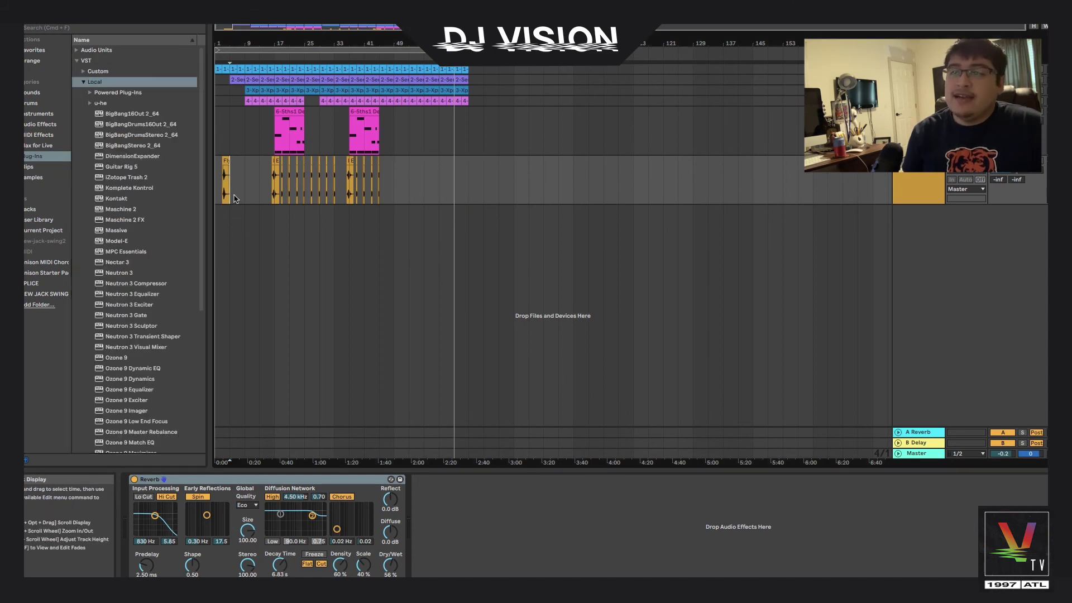
{"action": "left_click_drag", "start_coordinate": [216, 194], "coordinate": [468, 209]}
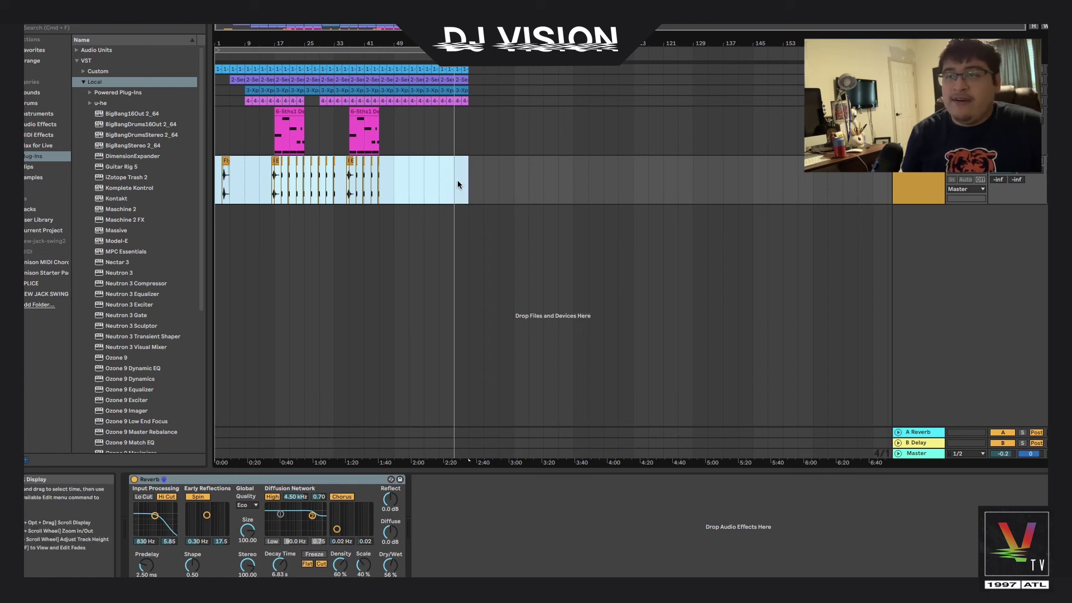
{"action": "left_click_drag", "start_coordinate": [458, 189], "coordinate": [200, 72]}
{"action": "left_click", "coordinate": [245, 131]}
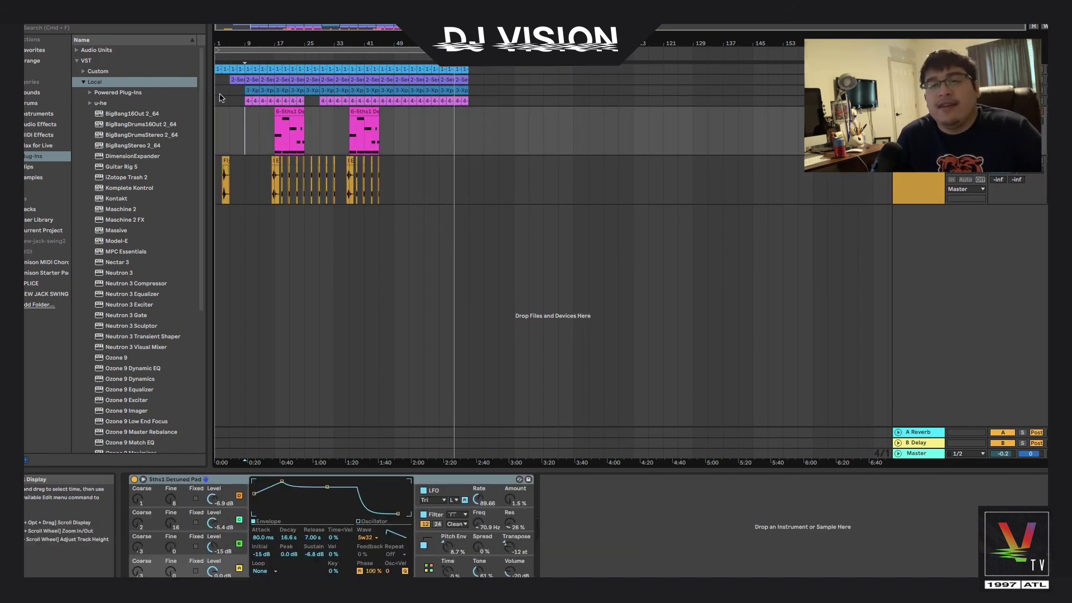